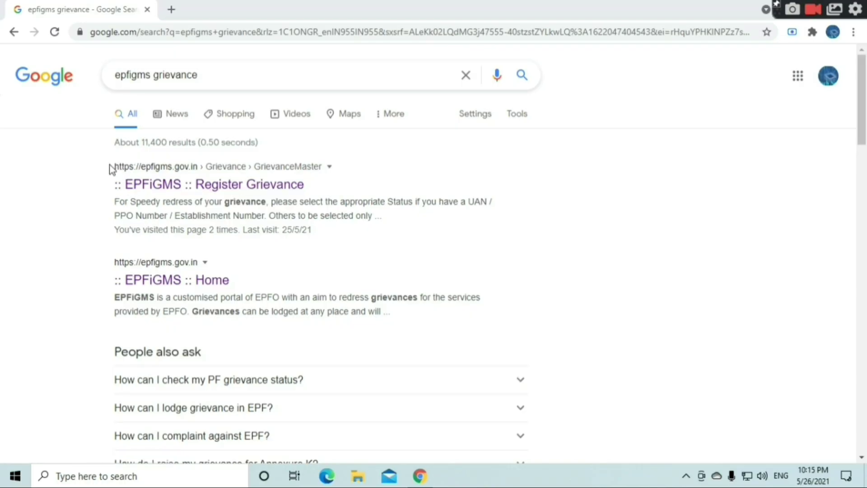
# - Open the ':: EPFiGMS :: Register Grievance' result from the Google search results
pyautogui.moveTo(199, 75); pyautogui.dragTo(132, 77)
pyautogui.click(45, 179)
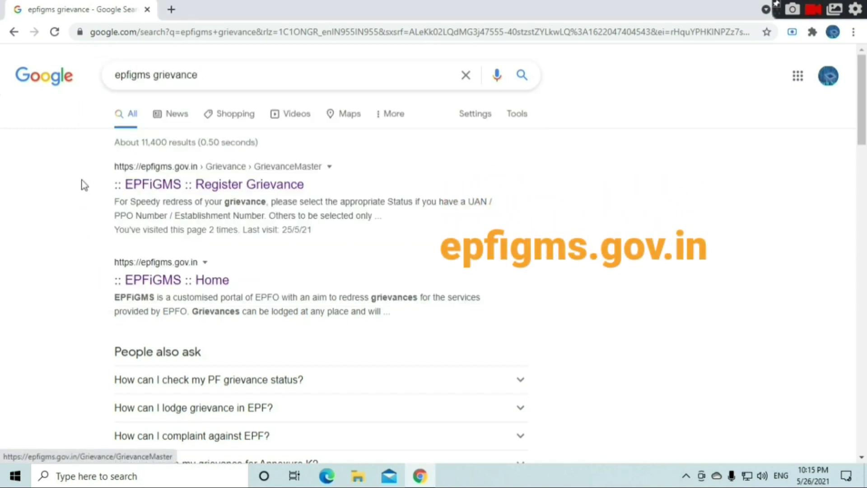
pyautogui.moveTo(83, 184); pyautogui.dragTo(278, 186)
pyautogui.click(3, 234)
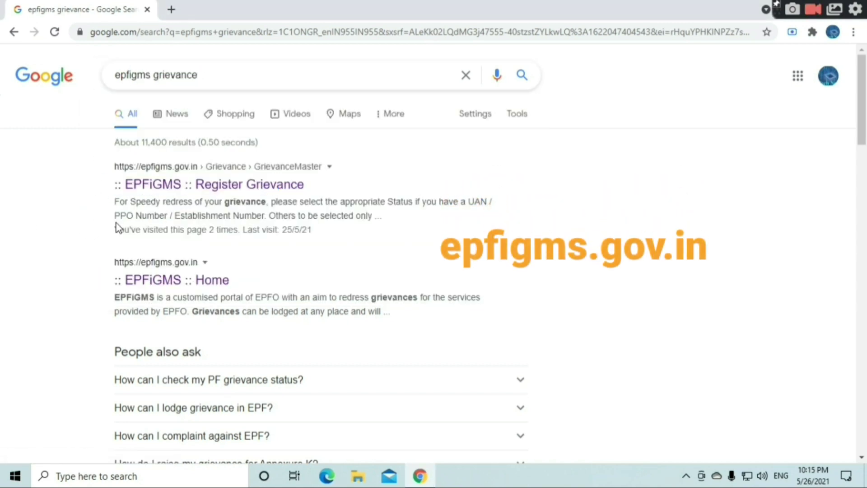
pyautogui.click(146, 186)
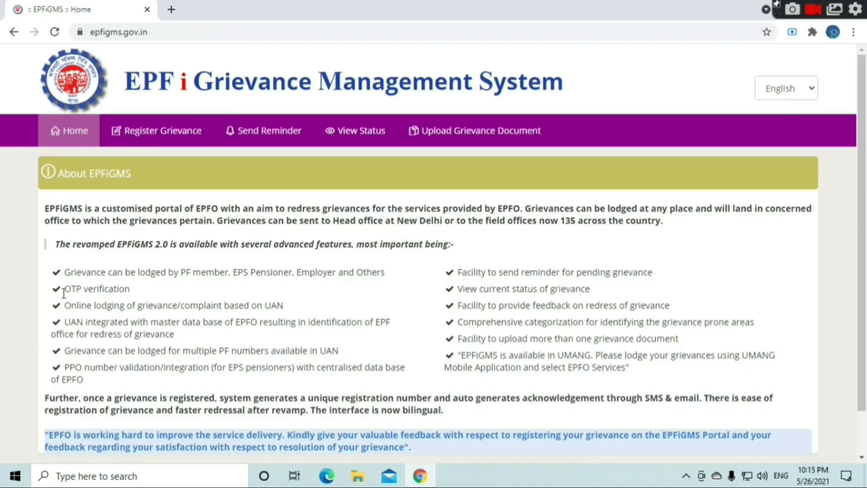
# - Highlight the OTP verification, send reminder, view status and feedback features on the Home page
pyautogui.moveTo(63, 289); pyautogui.dragTo(135, 316)
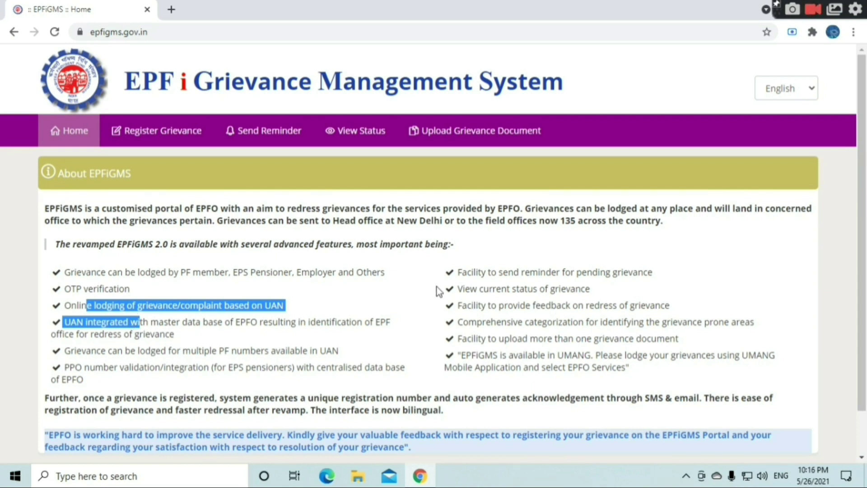
pyautogui.moveTo(495, 271); pyautogui.dragTo(559, 269)
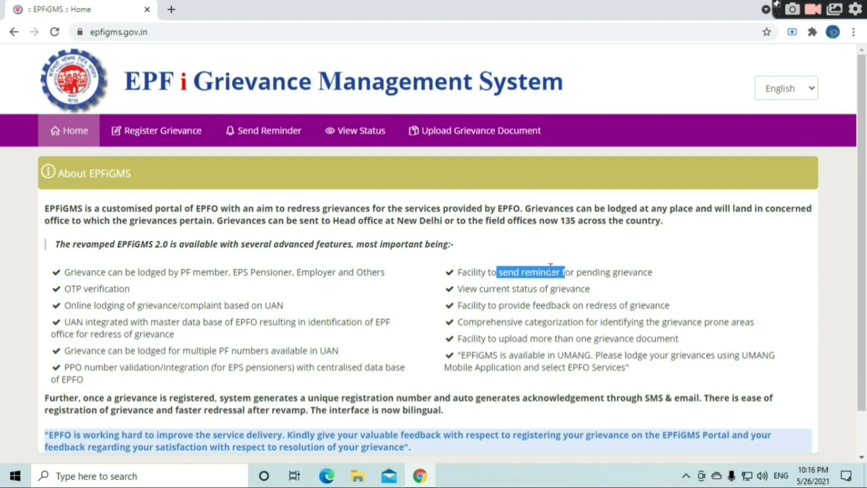
pyautogui.click(472, 291)
pyautogui.moveTo(477, 289); pyautogui.dragTo(532, 284)
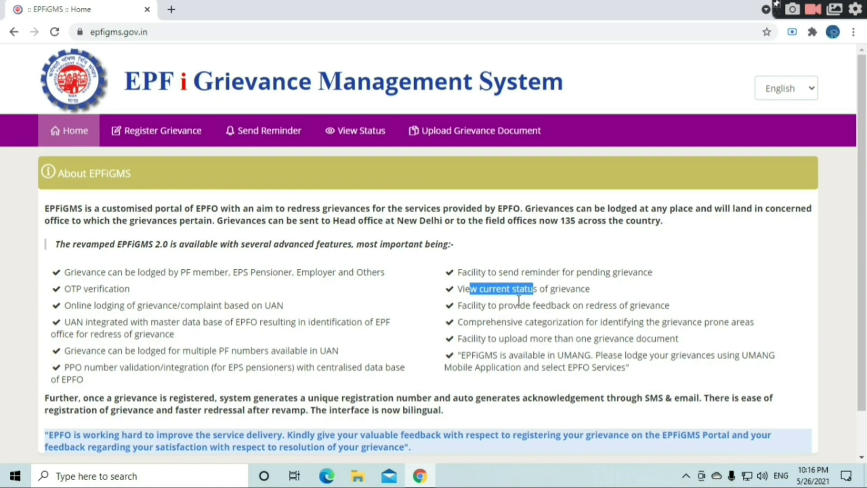
pyautogui.moveTo(519, 303); pyautogui.dragTo(653, 301)
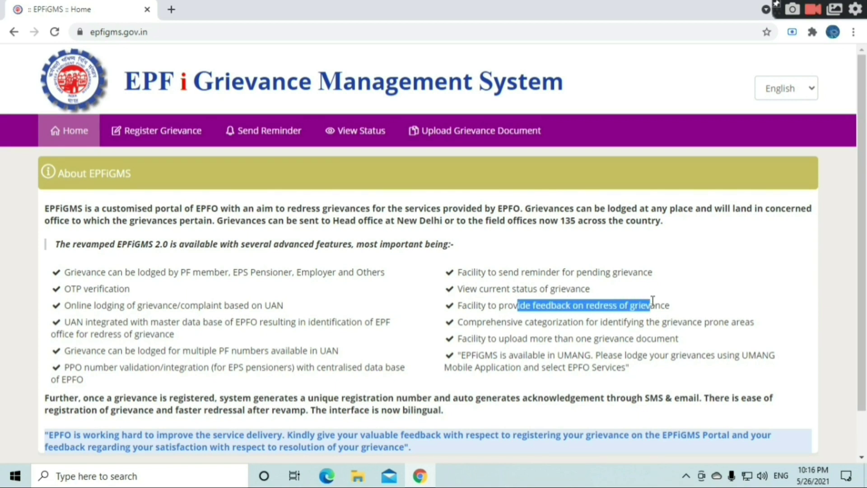
# - Highlight the PPO integration for EPS pensioners, then return to the Register Grievance form
pyautogui.moveTo(155, 368); pyautogui.dragTo(276, 364)
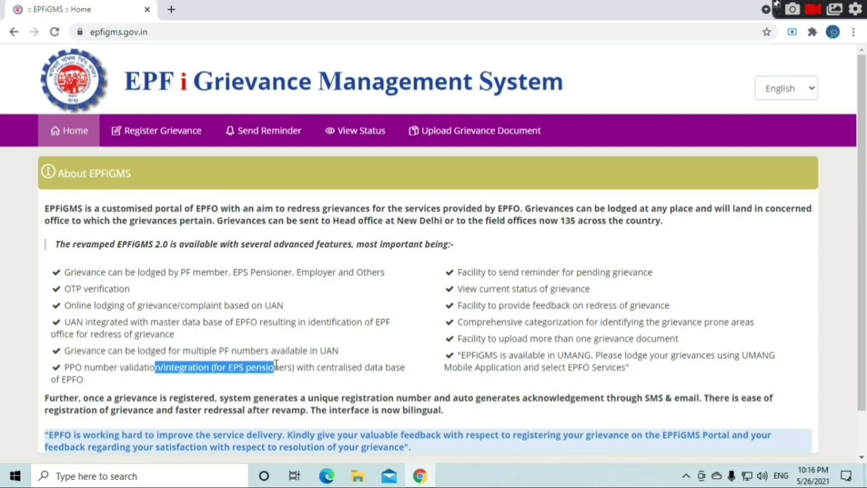
pyautogui.moveTo(276, 363); pyautogui.dragTo(278, 363)
pyautogui.click(156, 137)
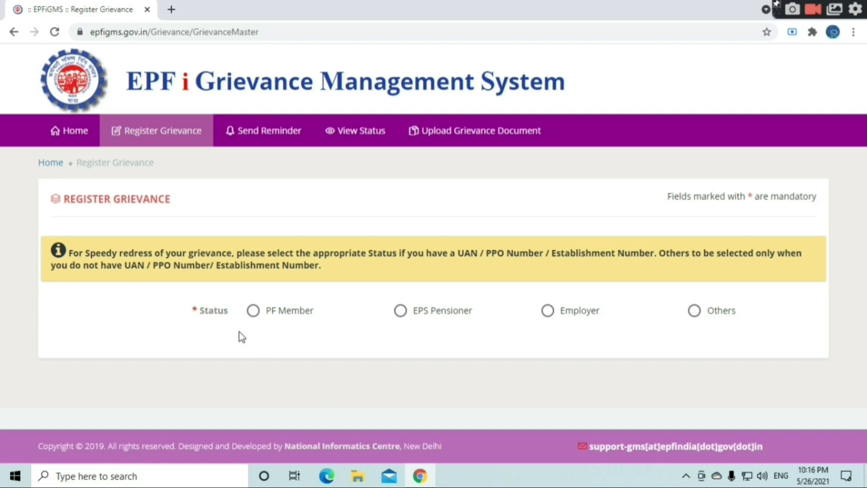
# - Choose PF Member as the grievance status and enter the member's UAN
pyautogui.click(278, 318)
pyautogui.scroll(-2, 251, 311)
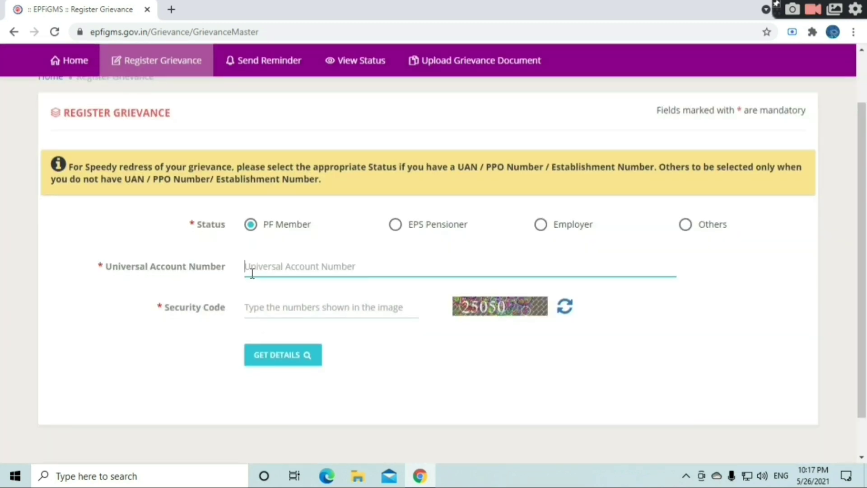
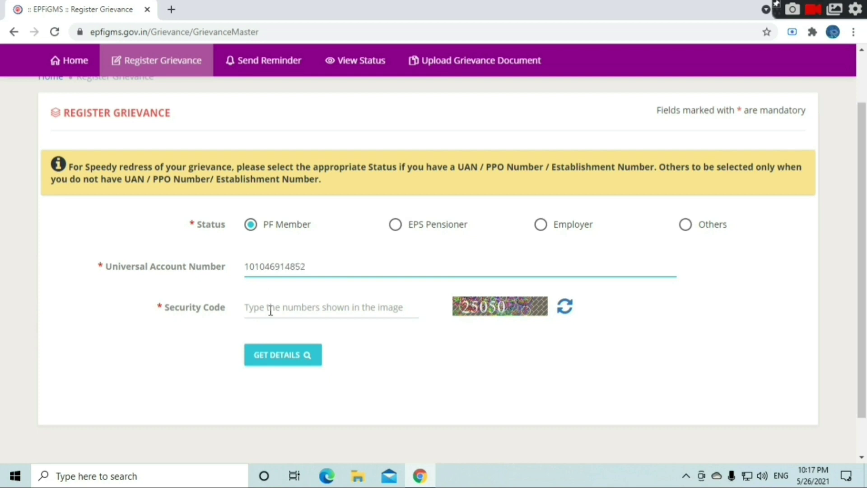
# - Enter the current captcha security code and fetch the member's UAN details
pyautogui.click(271, 309)
pyautogui.write('250')
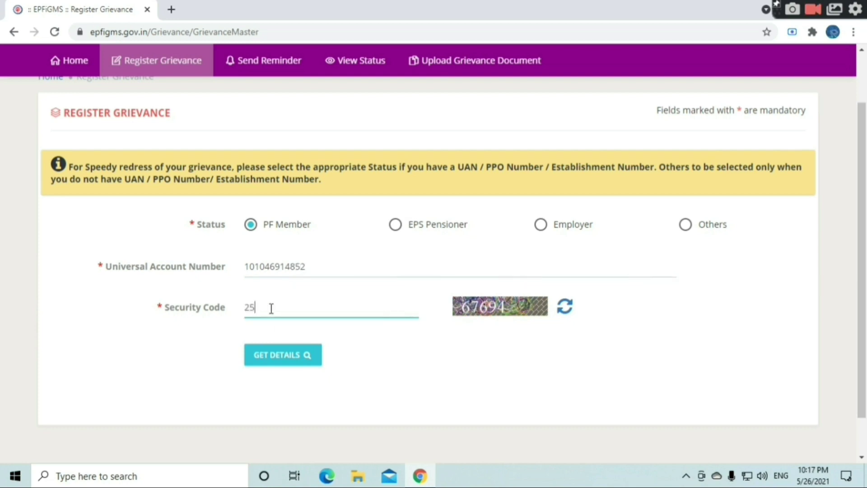
pyautogui.press('BackSpace')
pyautogui.press('BackSpace')
pyautogui.press('BackSpace')
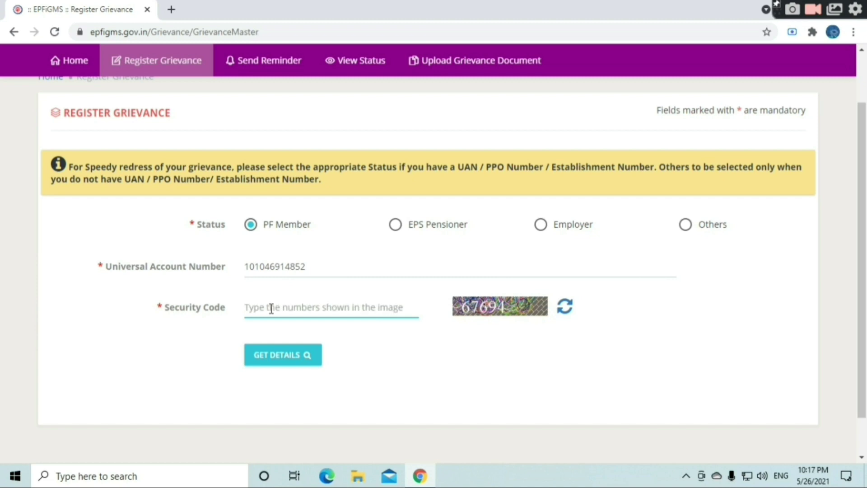
pyautogui.write('67')
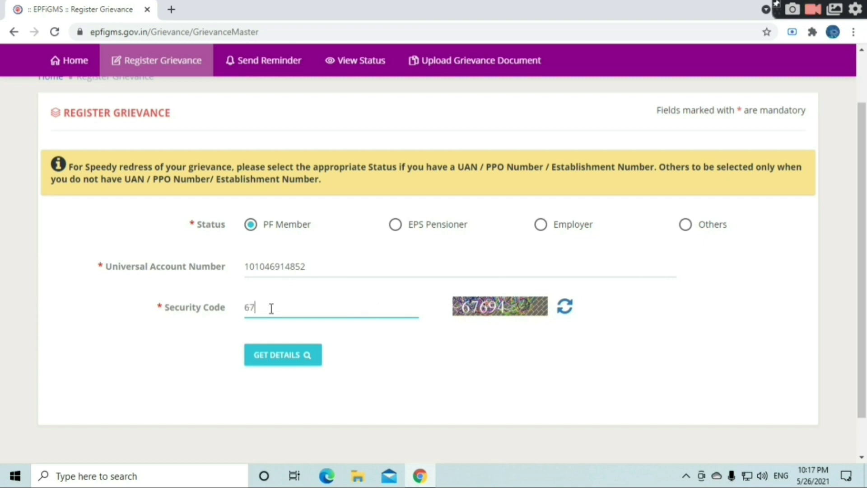
pyautogui.write('694')
pyautogui.click(269, 364)
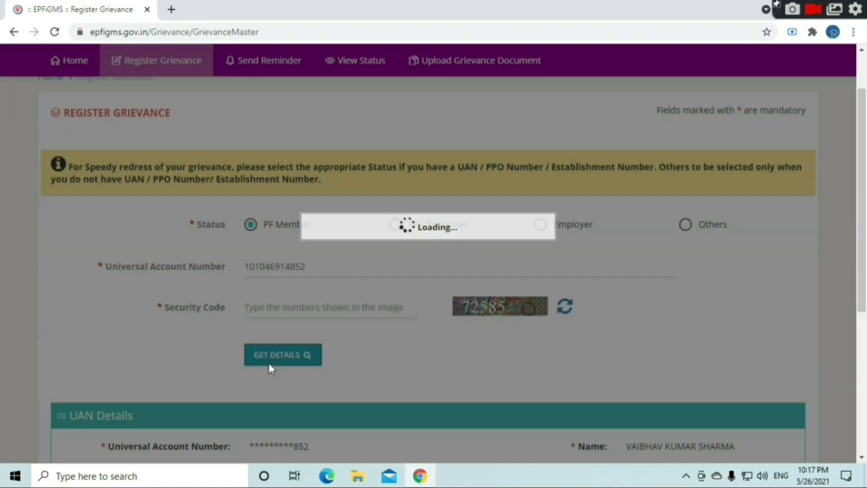
# - Bring the UAN Details panel into view and check the masked e-mail and mobile number
pyautogui.scroll(-4, 271, 370)
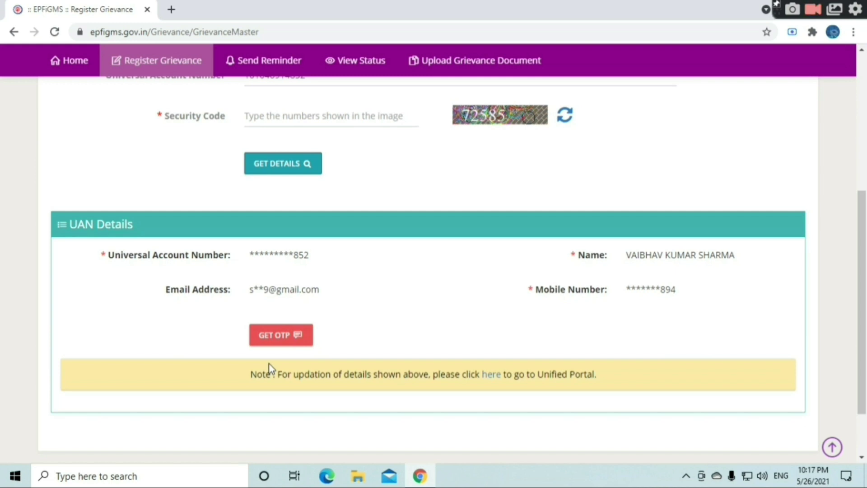
pyautogui.scroll(-1, 270, 364)
pyautogui.scroll(1, 269, 368)
pyautogui.scroll(-1, 194, 275)
pyautogui.scroll(1, 194, 276)
pyautogui.tripleClick(223, 285)
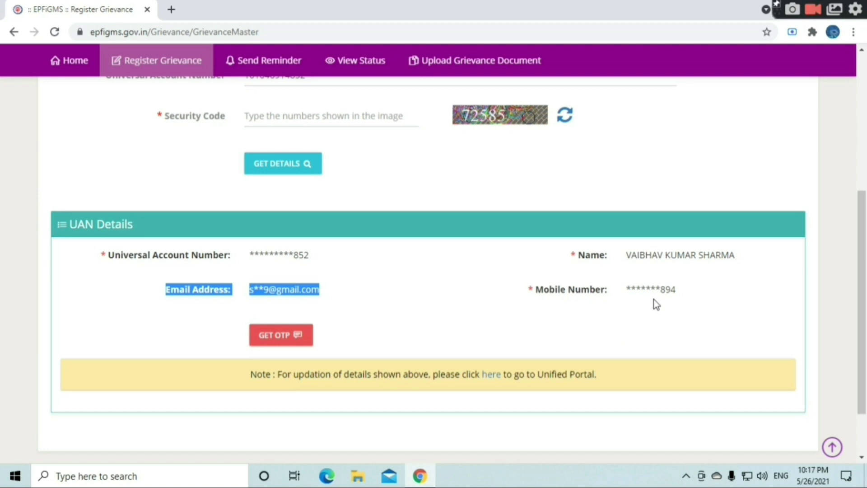
pyautogui.moveTo(566, 289); pyautogui.dragTo(587, 293)
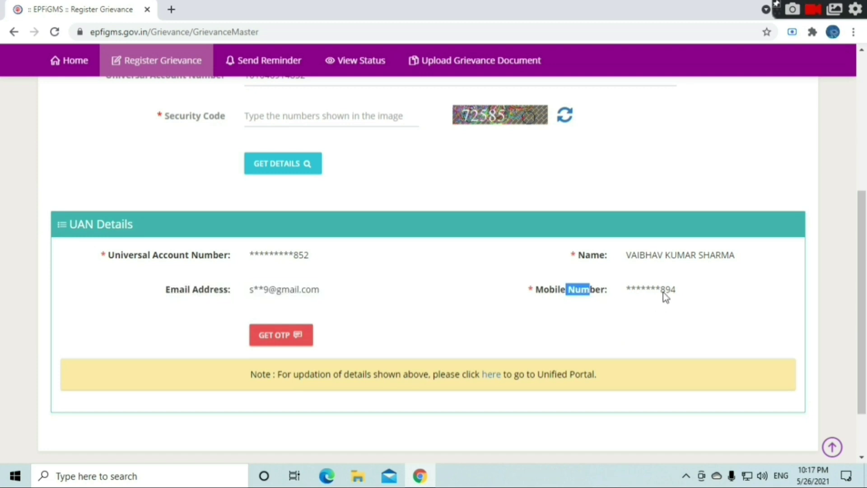
pyautogui.moveTo(662, 291); pyautogui.dragTo(685, 291)
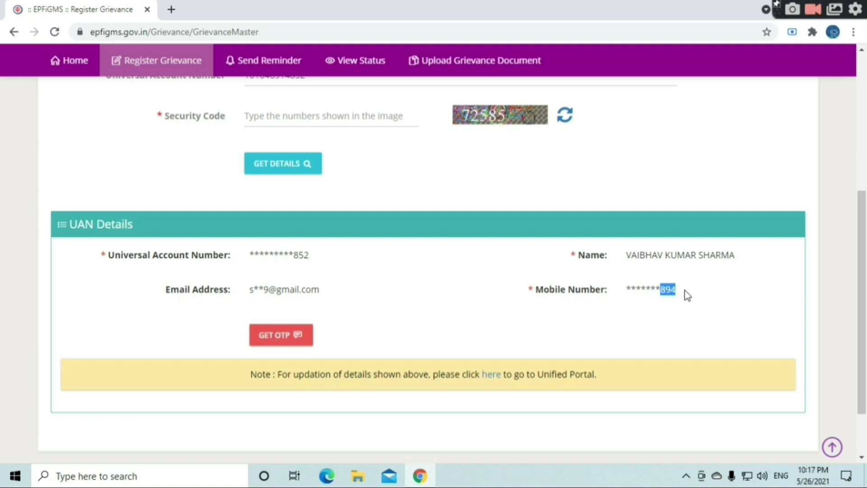
pyautogui.scroll(-2, 656, 298)
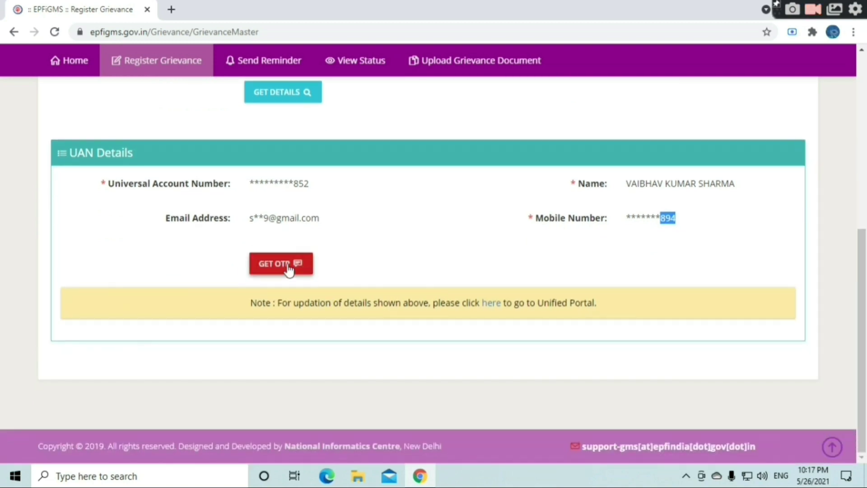
# - Request an OTP, enter and submit it, and acknowledge the 'OTP verified successfully' message
pyautogui.click(289, 269)
pyautogui.click(378, 173)
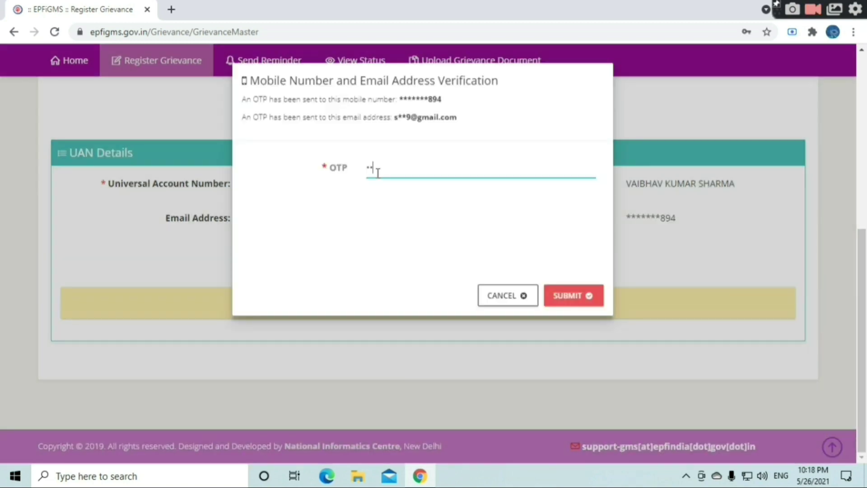
pyautogui.write('•••••')
pyautogui.click(580, 295)
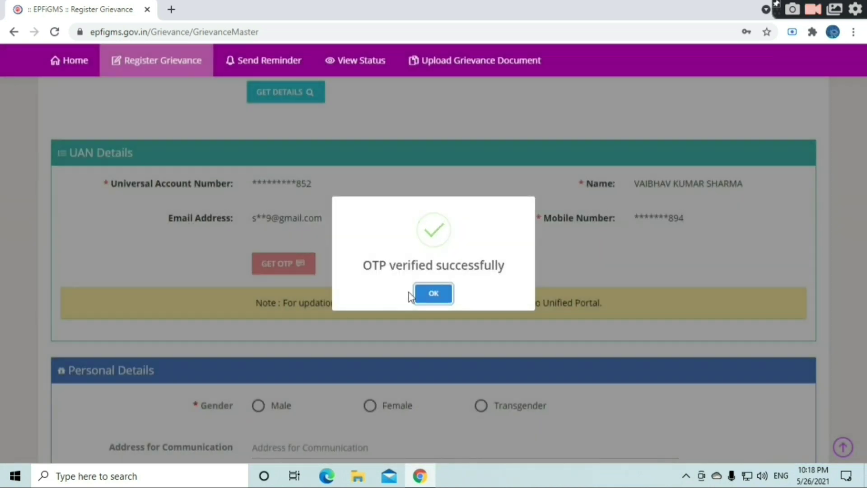
pyautogui.click(423, 295)
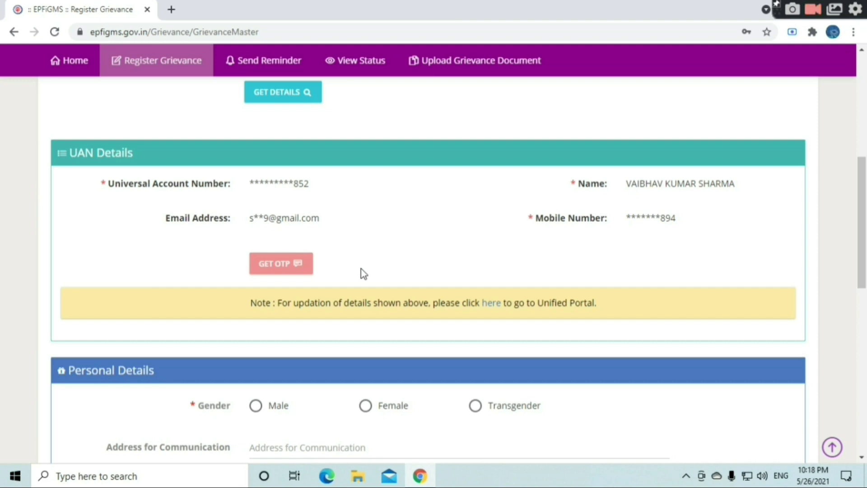
# - Scroll through the Personal Details section down to the Grievance Details section
pyautogui.scroll(-1, 364, 273)
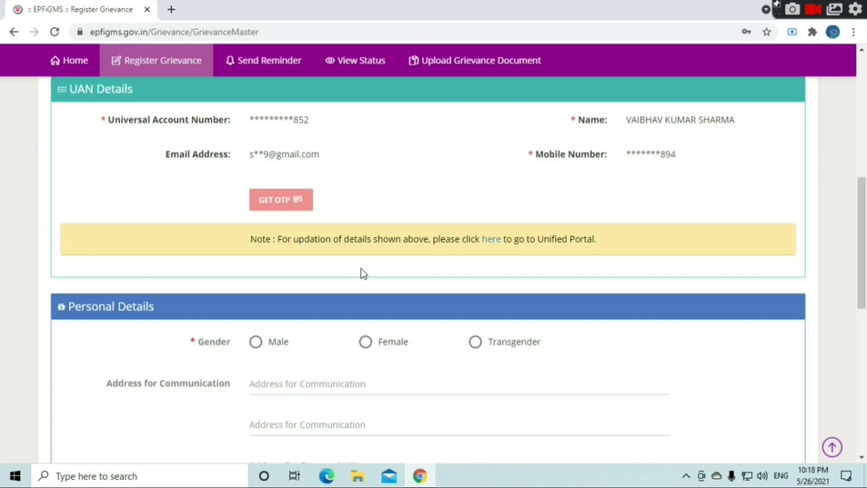
pyautogui.scroll(-1, 362, 273)
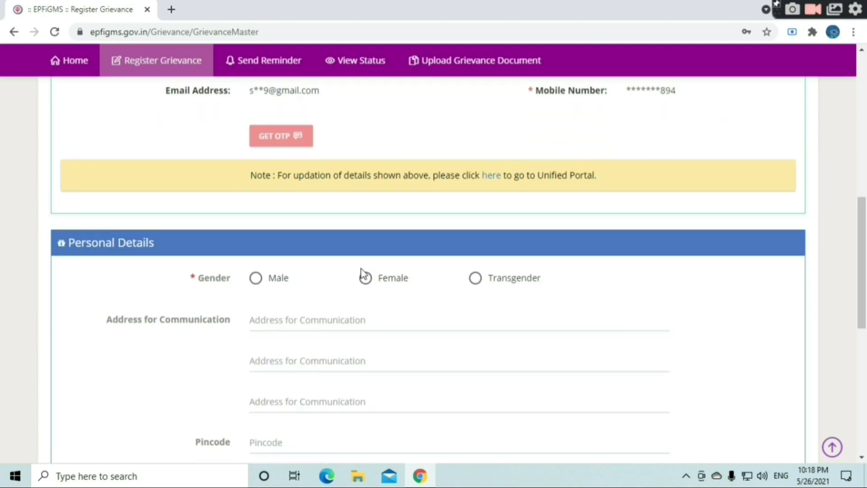
pyautogui.scroll(-1, 362, 274)
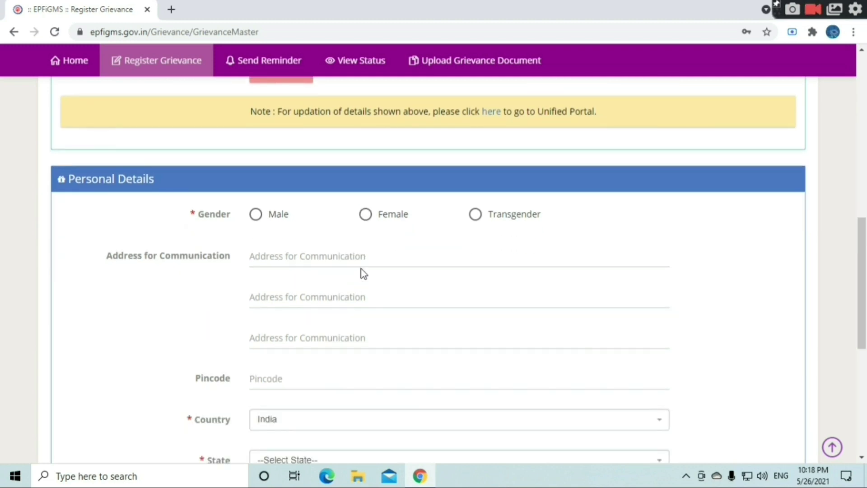
pyautogui.scroll(1, 364, 273)
pyautogui.scroll(1, 362, 273)
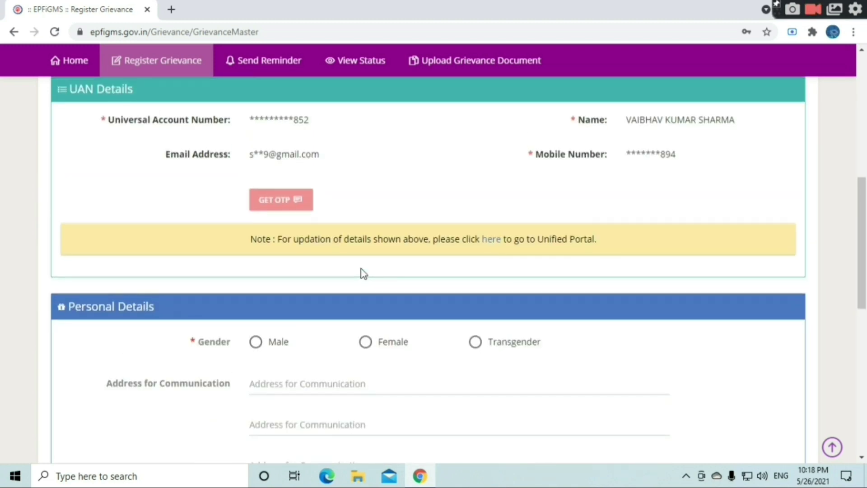
pyautogui.scroll(-1, 364, 273)
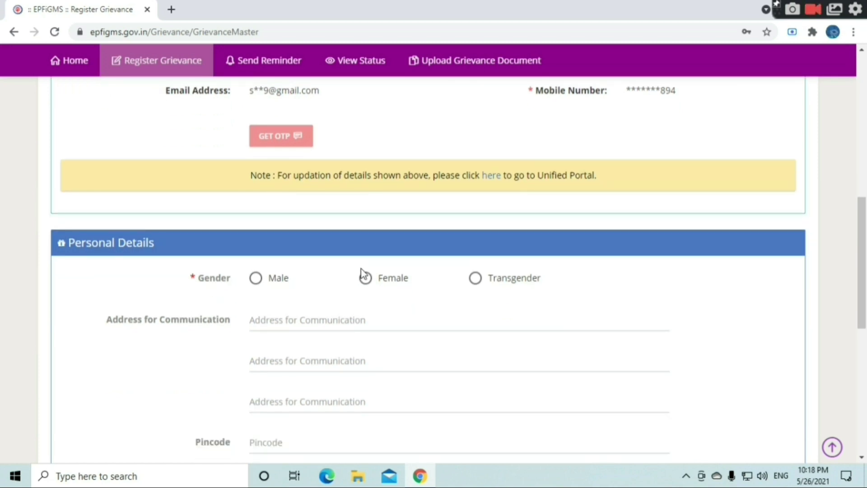
pyautogui.scroll(-1, 364, 273)
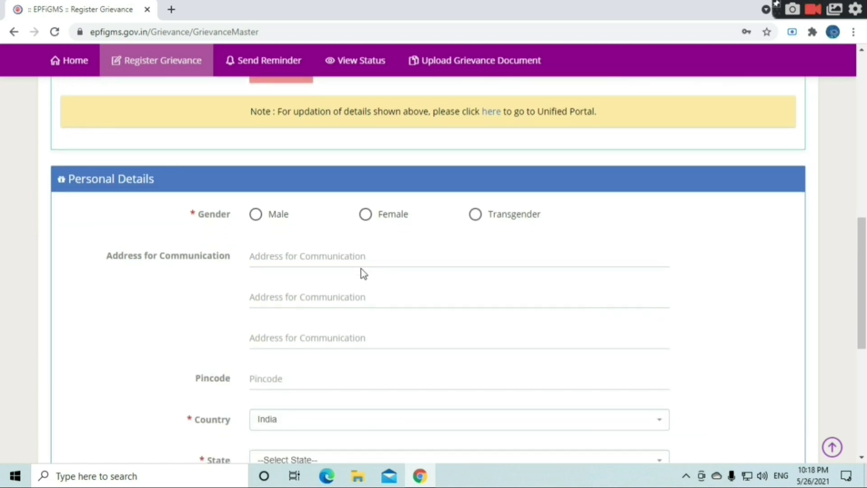
pyautogui.scroll(-1, 364, 273)
pyautogui.scroll(-1, 364, 273)
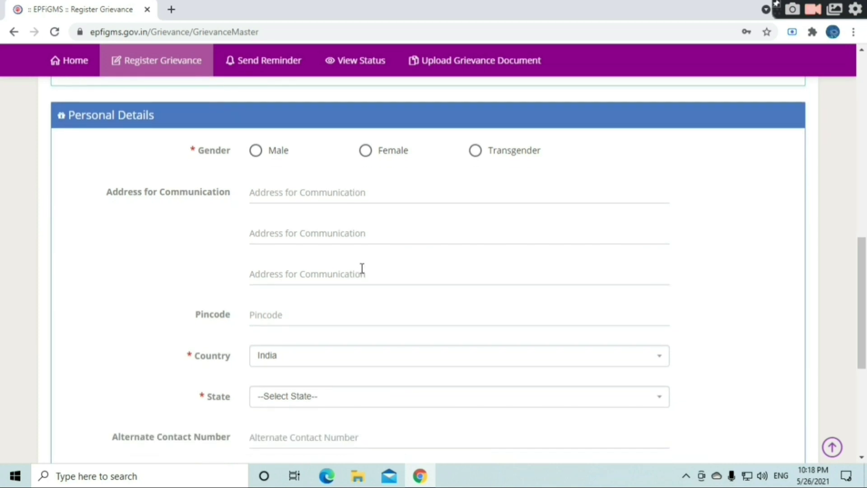
pyautogui.scroll(1, 362, 269)
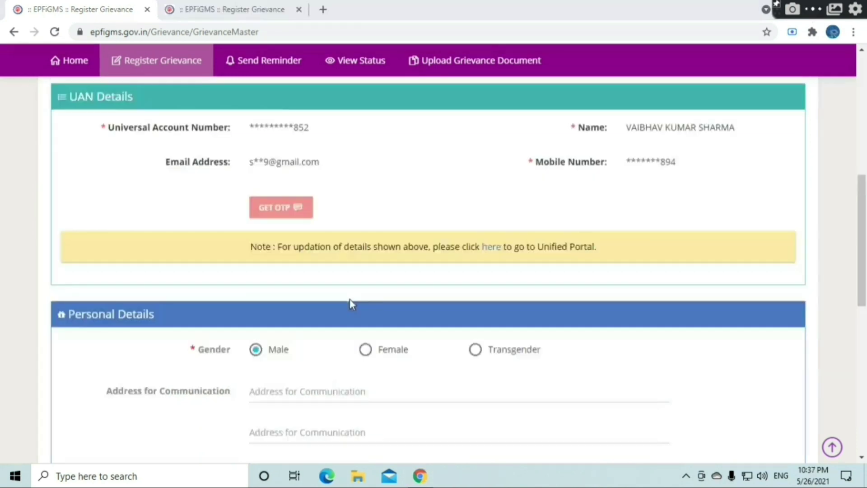
pyautogui.scroll(-4, 348, 318)
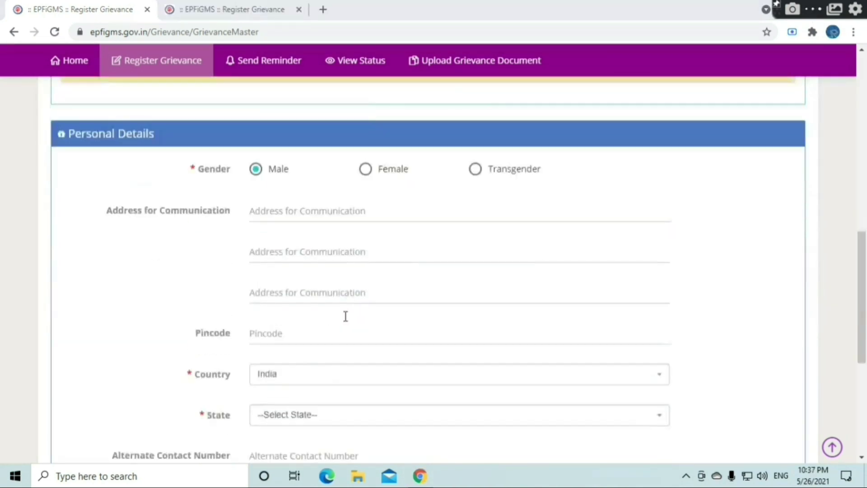
pyautogui.scroll(-3, 346, 316)
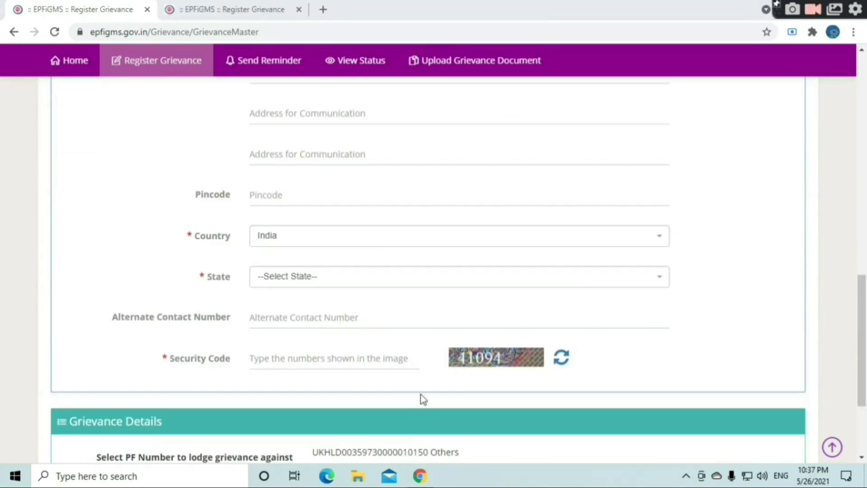
pyautogui.scroll(-3, 422, 399)
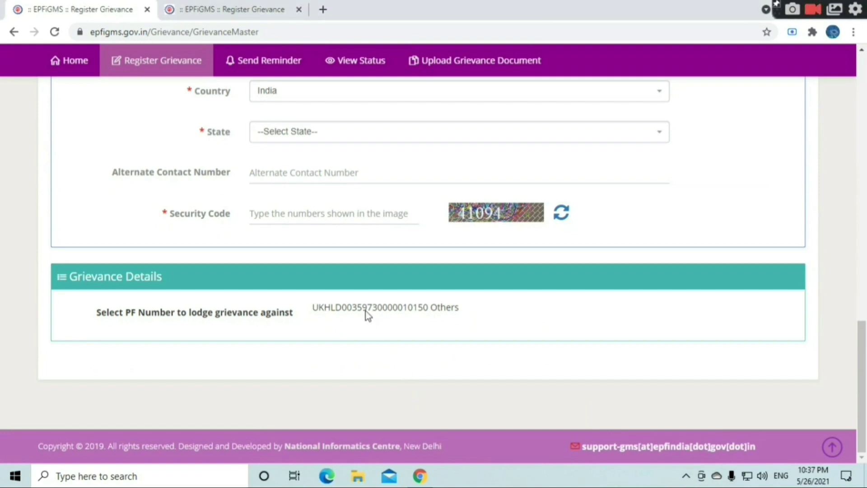
# - Open the grievance entry for the member's PF number, declining Chrome's password-save prompt
pyautogui.click(365, 311)
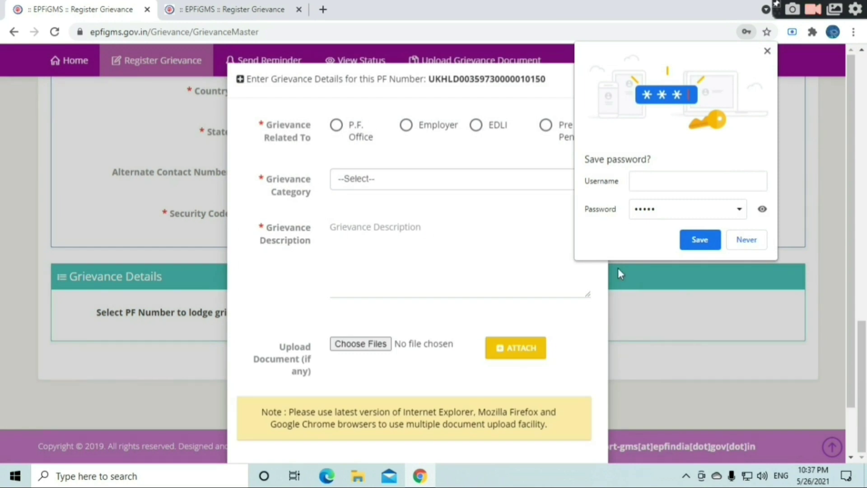
pyautogui.click(746, 240)
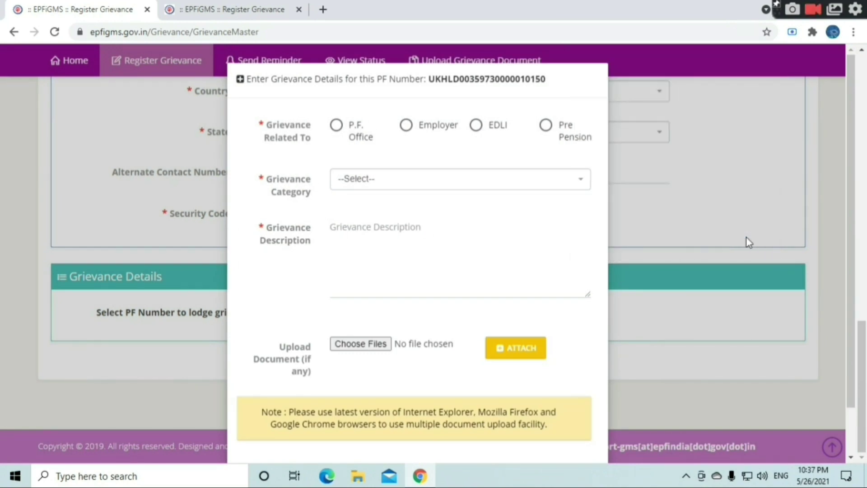
pyautogui.scroll(-1, 382, 189)
pyautogui.scroll(1, 382, 186)
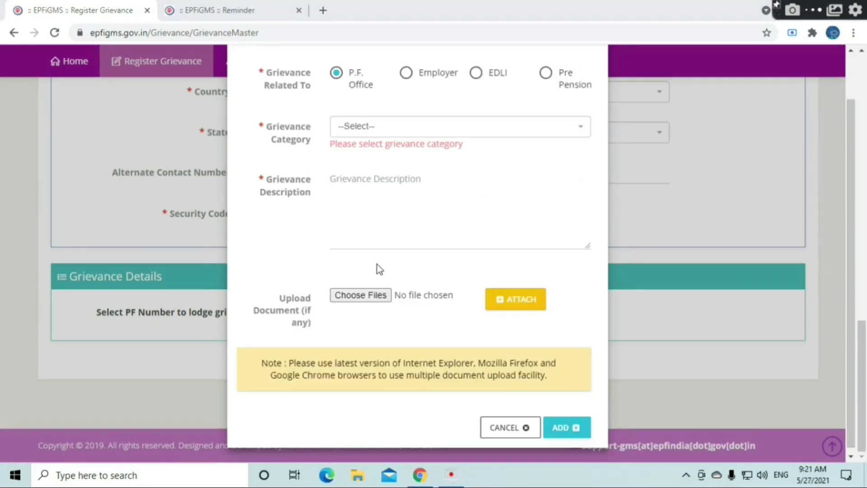
# - Browse the Grievance Category list and close it without choosing a category
pyautogui.click(349, 131)
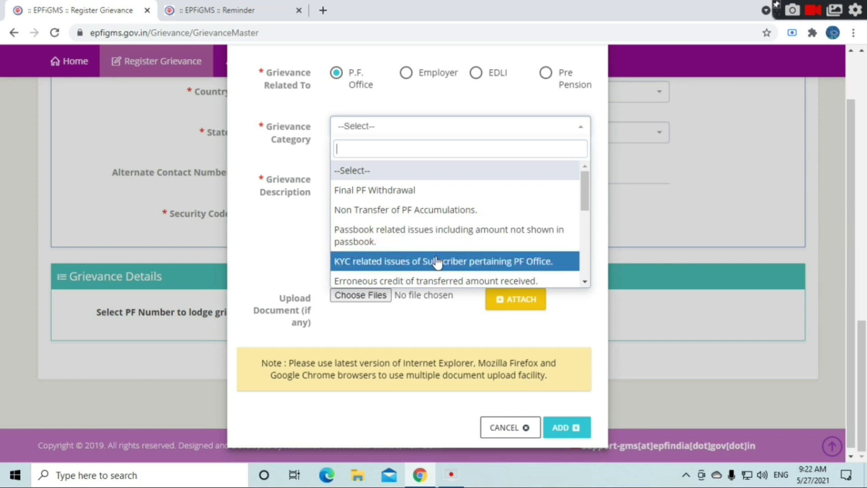
pyautogui.moveTo(586, 198); pyautogui.dragTo(584, 209)
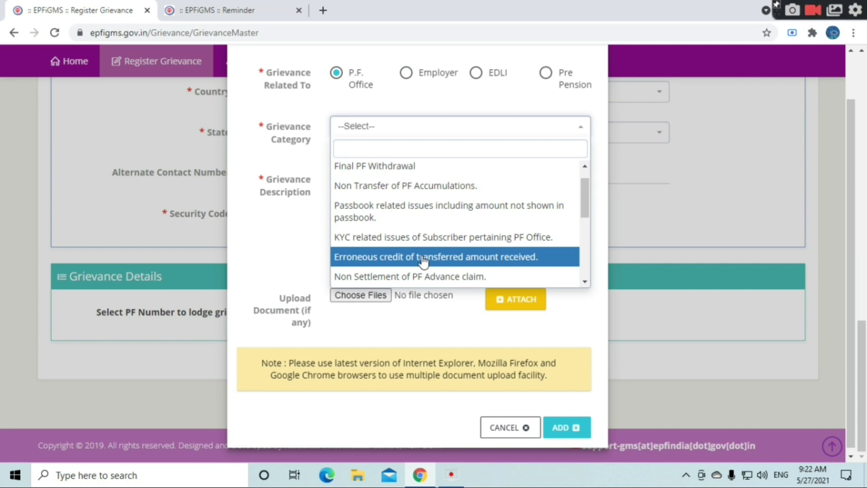
pyautogui.click(365, 316)
# - Type the sample text 'bcb' into the Grievance Description box
pyautogui.click(363, 243)
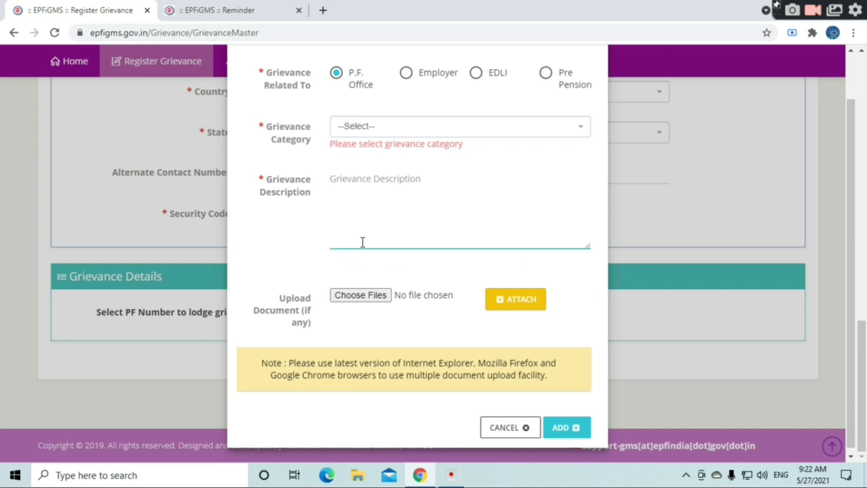
pyautogui.write('b')
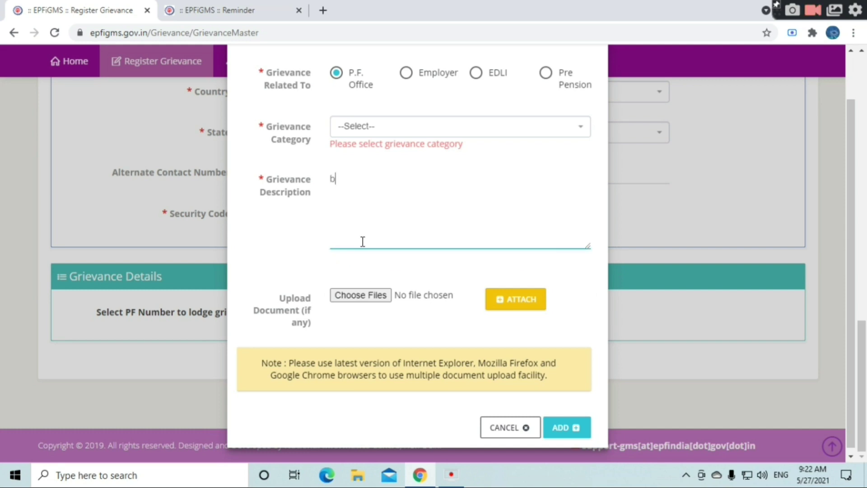
pyautogui.write('cb')
pyautogui.scroll(-1, 356, 245)
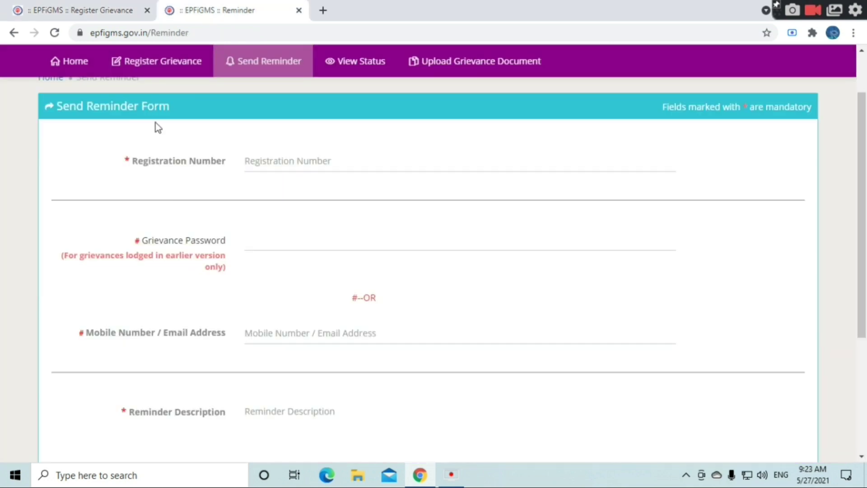
# - Reopen Register Grievance and try the EPS Pensioner and Employer status options
pyautogui.click(196, 80)
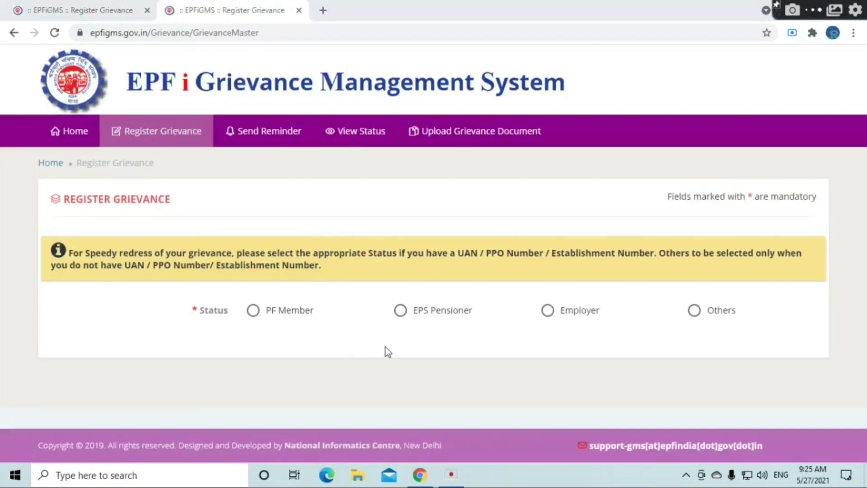
pyautogui.click(400, 312)
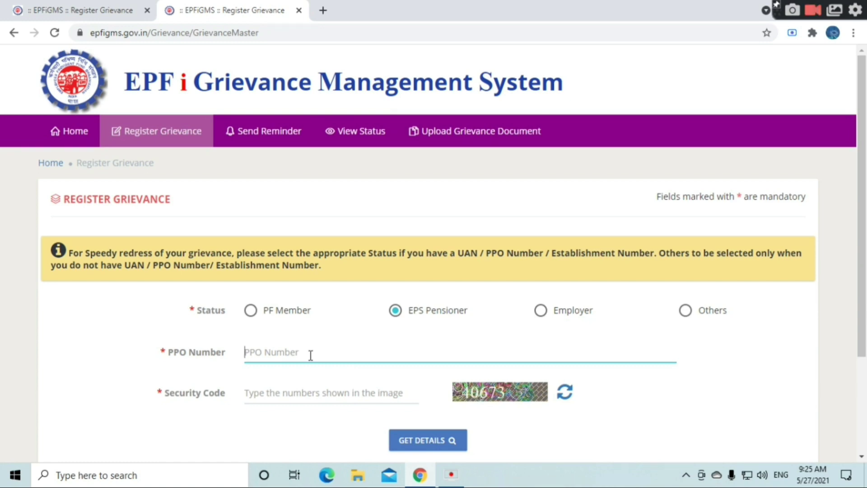
pyautogui.click(330, 392)
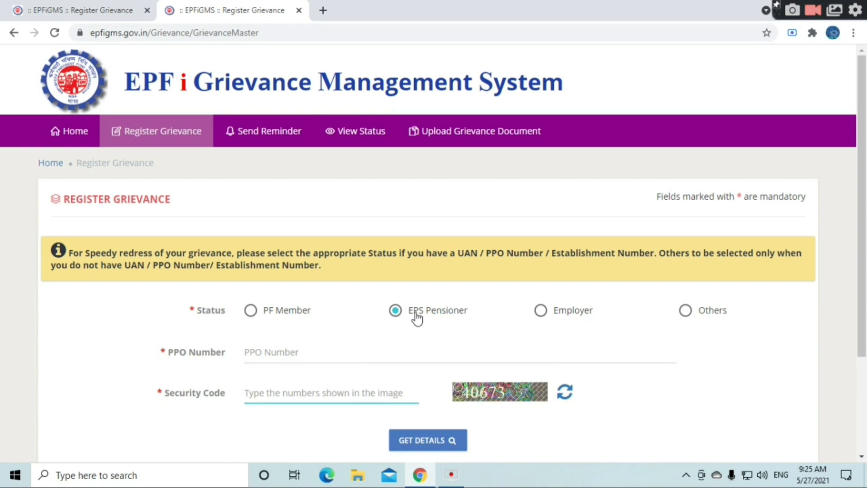
pyautogui.click(540, 311)
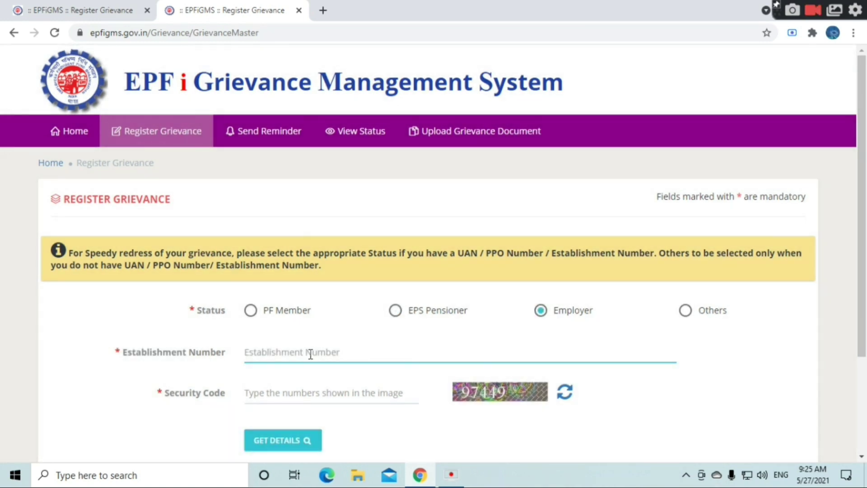
pyautogui.click(346, 390)
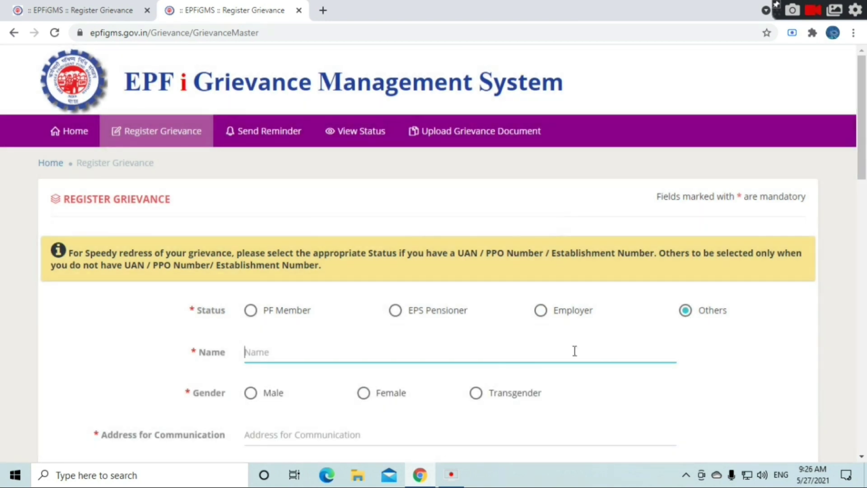
pyautogui.scroll(-3, 529, 359)
pyautogui.scroll(3, 384, 344)
# - Open the Send Reminder form and inspect its registration number, mobile/e-mail and reminder description fields
pyautogui.click(252, 134)
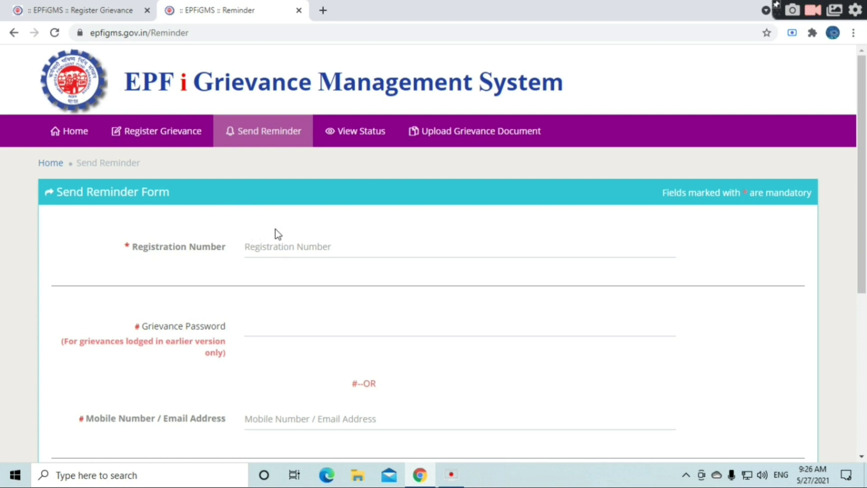
pyautogui.click(277, 247)
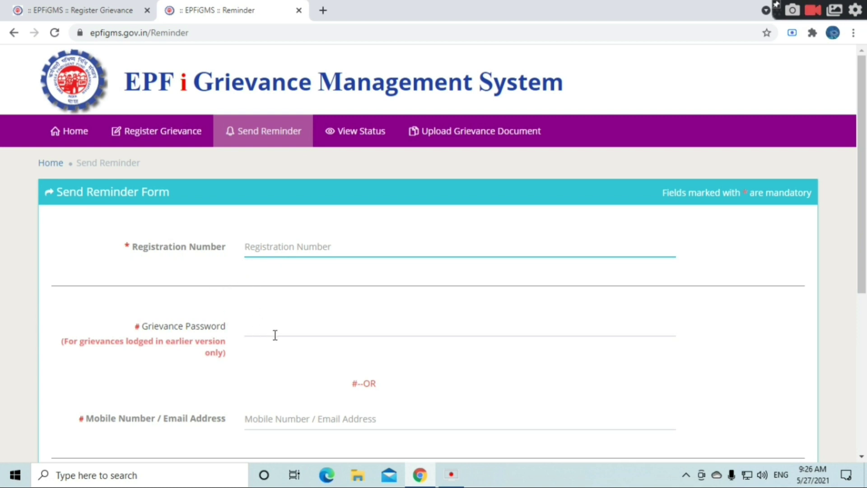
pyautogui.click(305, 416)
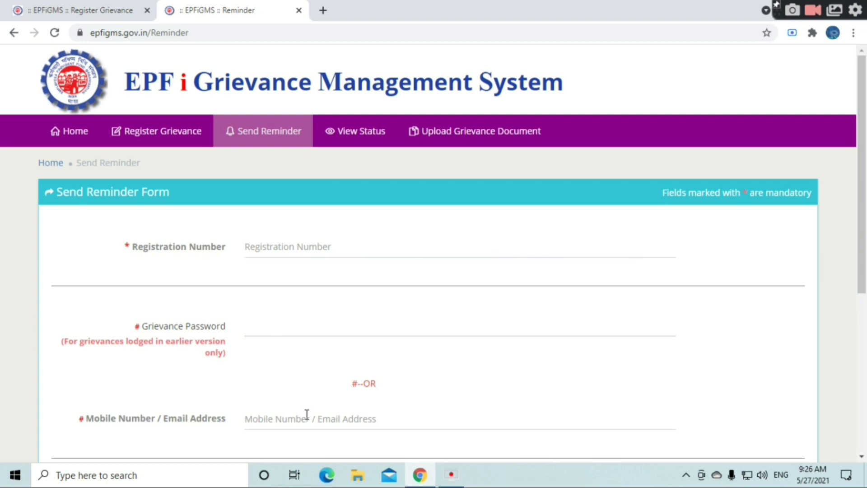
pyautogui.scroll(-3, 300, 400)
pyautogui.click(274, 355)
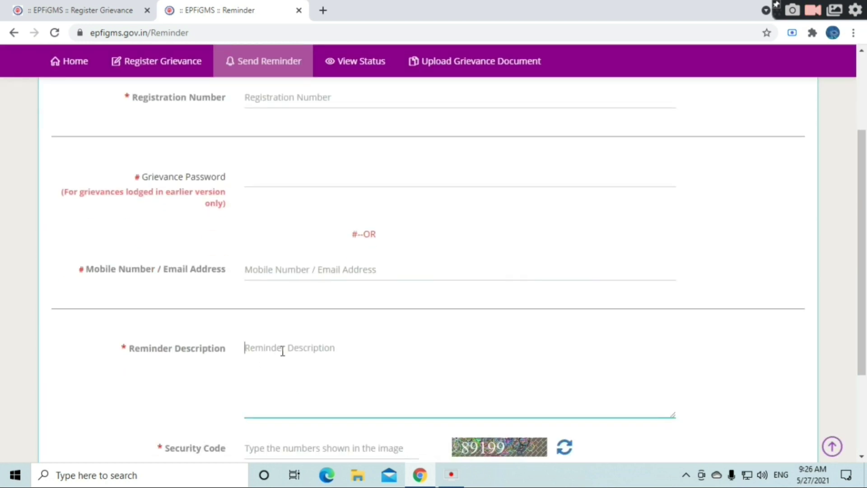
pyautogui.scroll(-1, 282, 350)
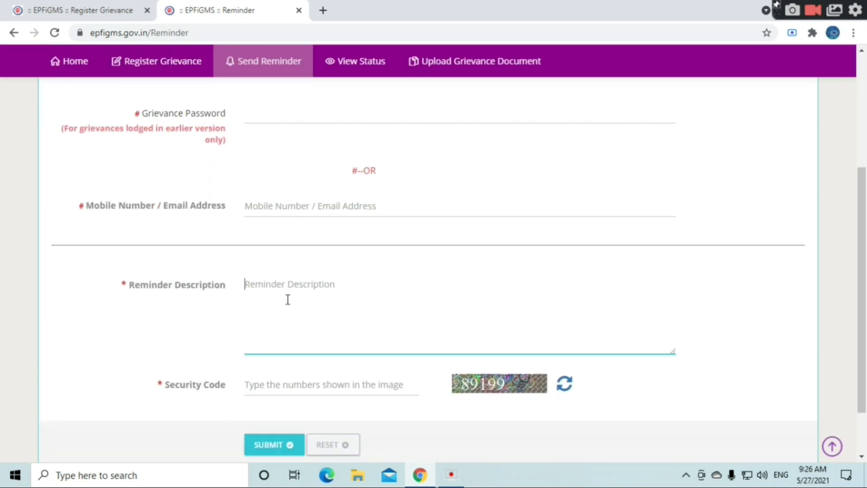
pyautogui.scroll(5, 303, 243)
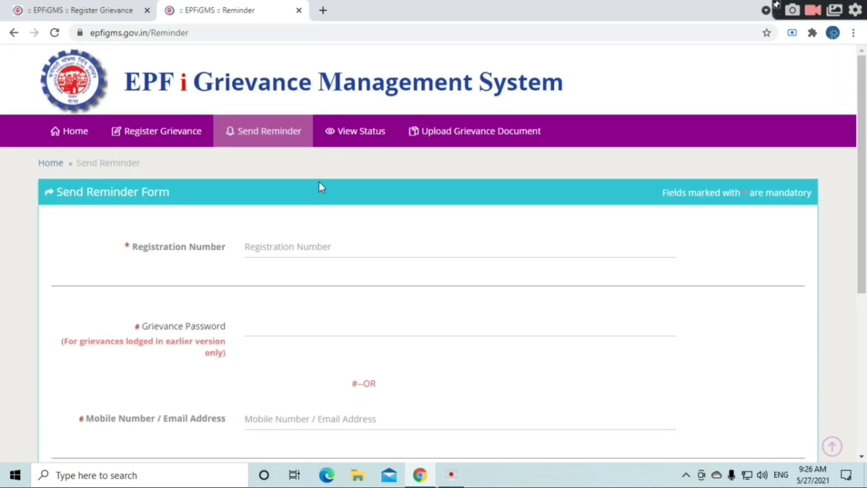
pyautogui.click(323, 144)
# - Select the View Status Registration Number field and scroll down to check the Security Code row
pyautogui.click(272, 246)
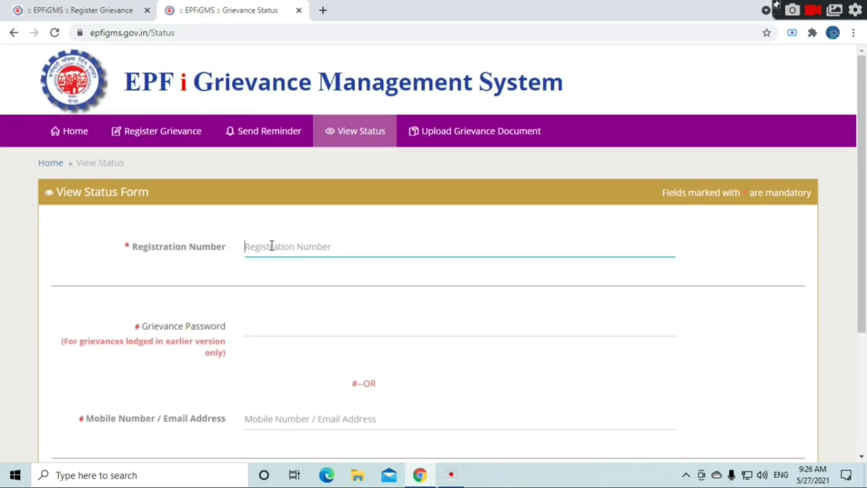
pyautogui.scroll(-2, 278, 296)
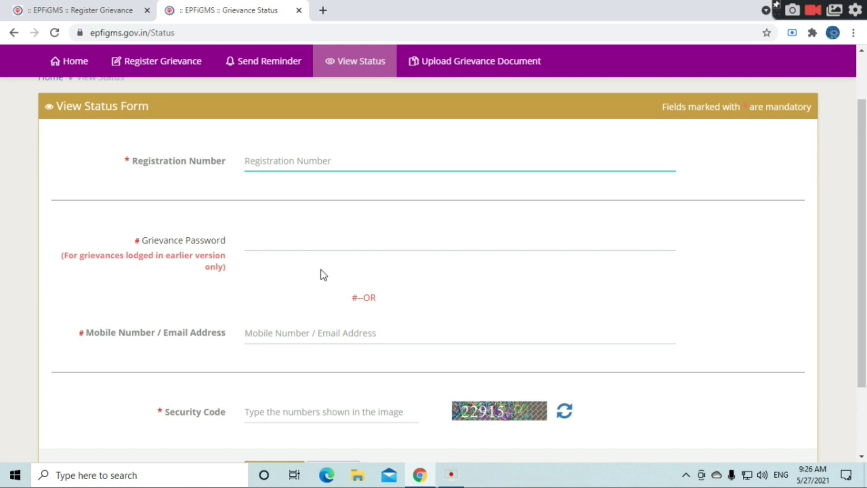
pyautogui.scroll(2, 324, 299)
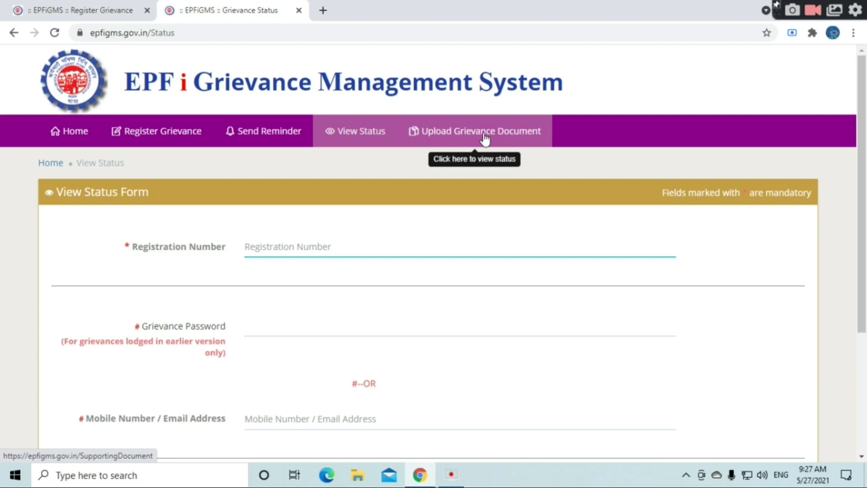
# - Bring up the Grievance Document Upload form and select its Registration Number field
pyautogui.click(482, 138)
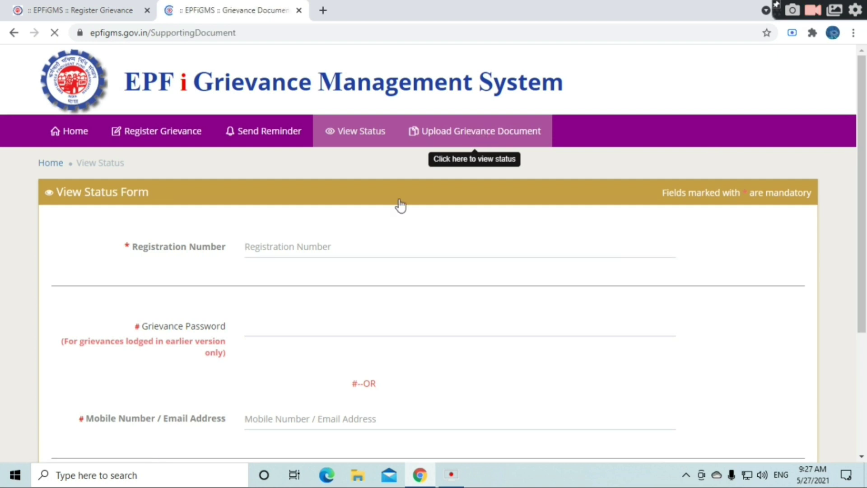
pyautogui.click(268, 251)
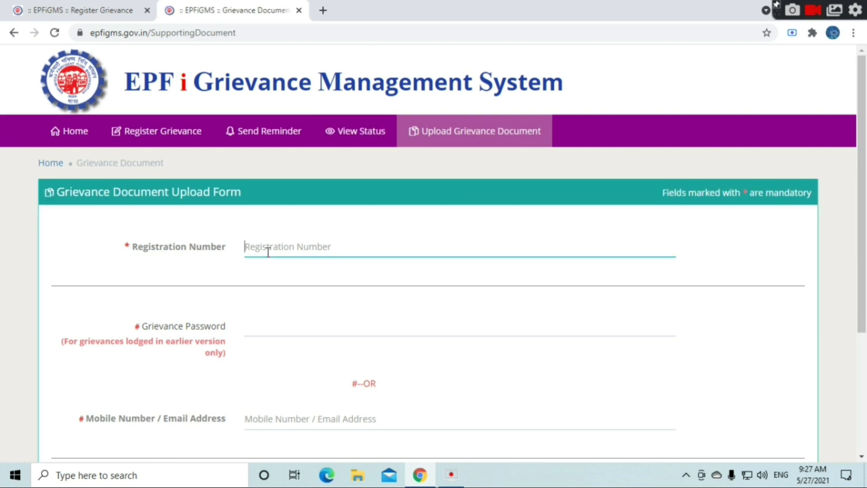
pyautogui.scroll(-2, 292, 256)
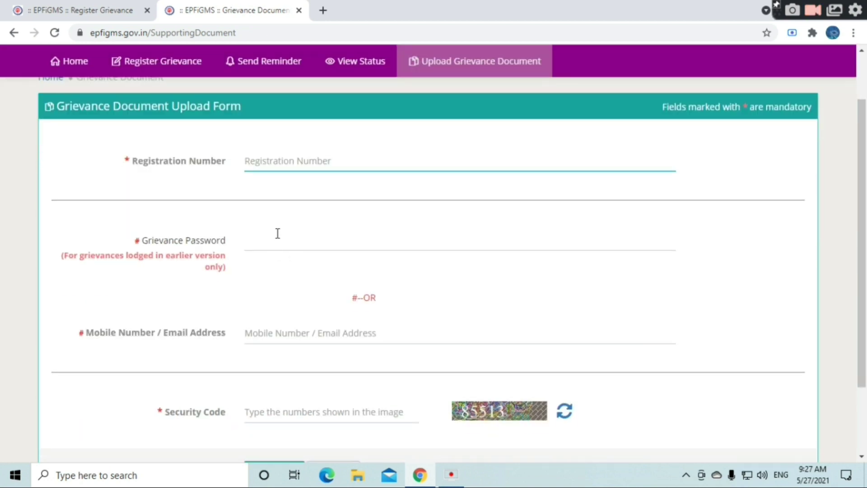
pyautogui.scroll(2, 277, 233)
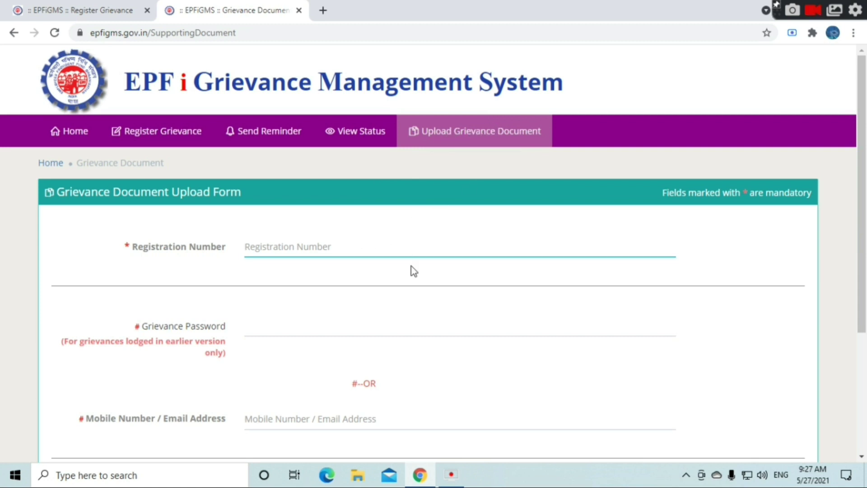
# - Scroll through the upload form's password, mobile/e-mail and security code fields, then return Home
pyautogui.scroll(-2, 373, 298)
pyautogui.scroll(2, 374, 291)
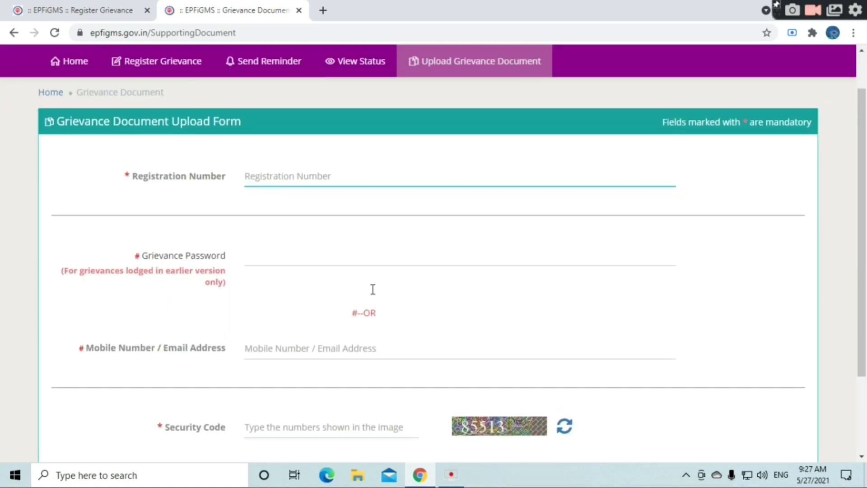
pyautogui.scroll(-2, 372, 289)
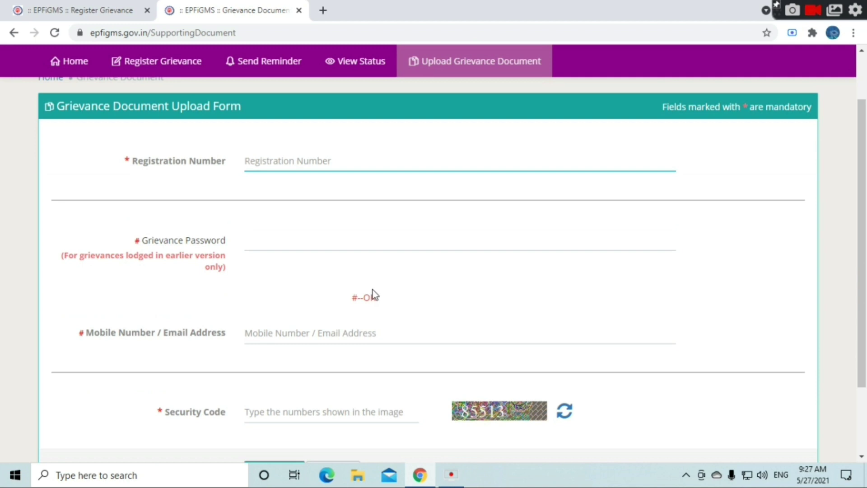
pyautogui.scroll(2, 352, 283)
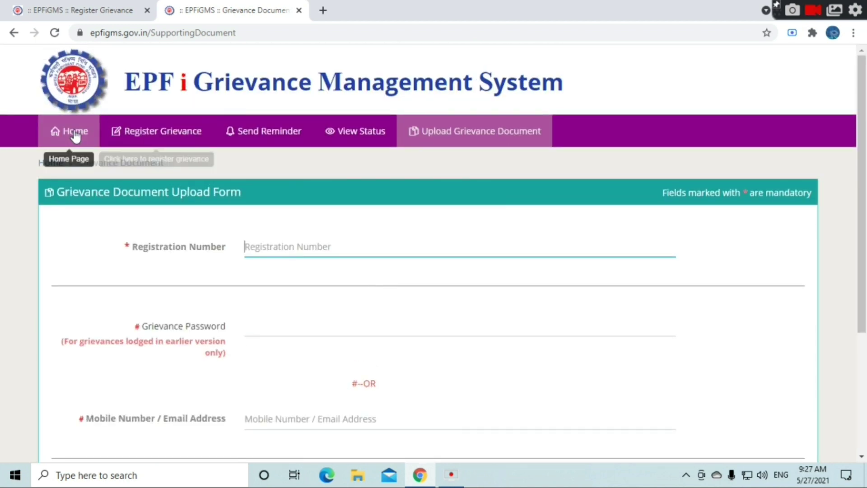
pyautogui.click(73, 133)
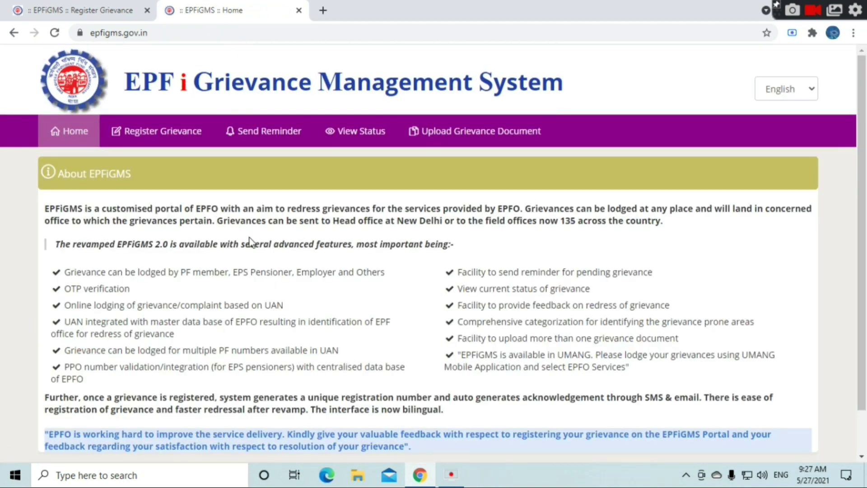